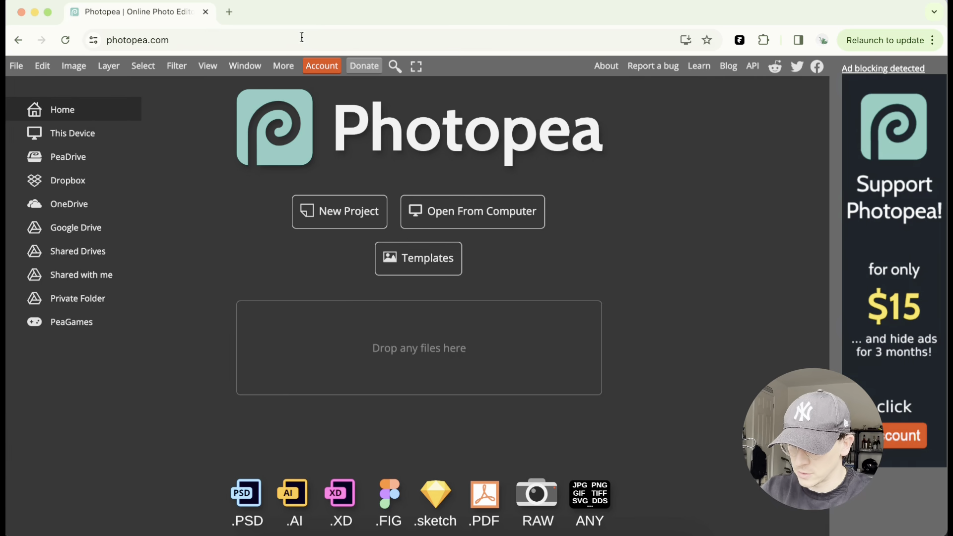
# - Open the file How to Make a Thumbnail.JPG in Photopea by dropping it from the Desktop folder
pyautogui.moveTo(445, 344); pyautogui.dragTo(703, 201)
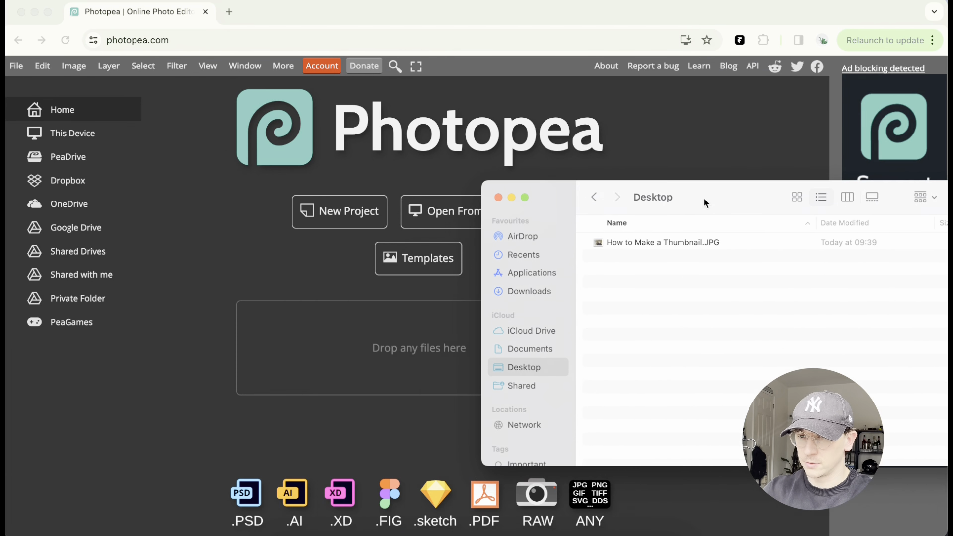
pyautogui.moveTo(659, 237); pyautogui.dragTo(392, 261)
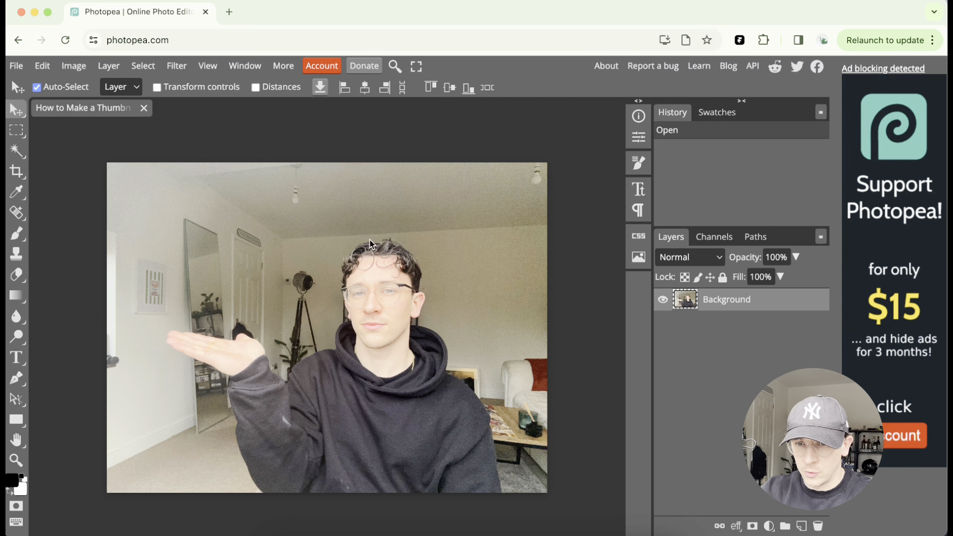
# - Remove the photo's background with Remove BG
pyautogui.click(135, 68)
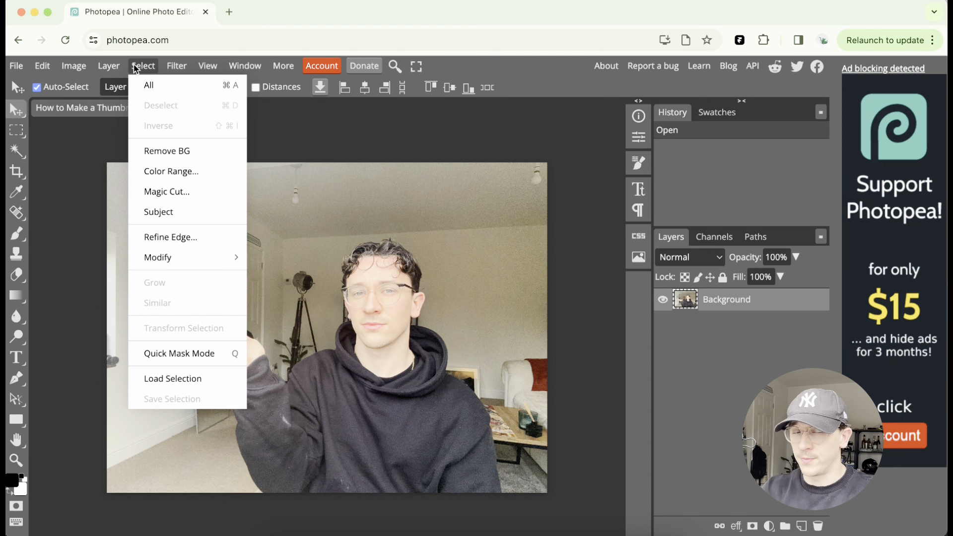
pyautogui.click(167, 151)
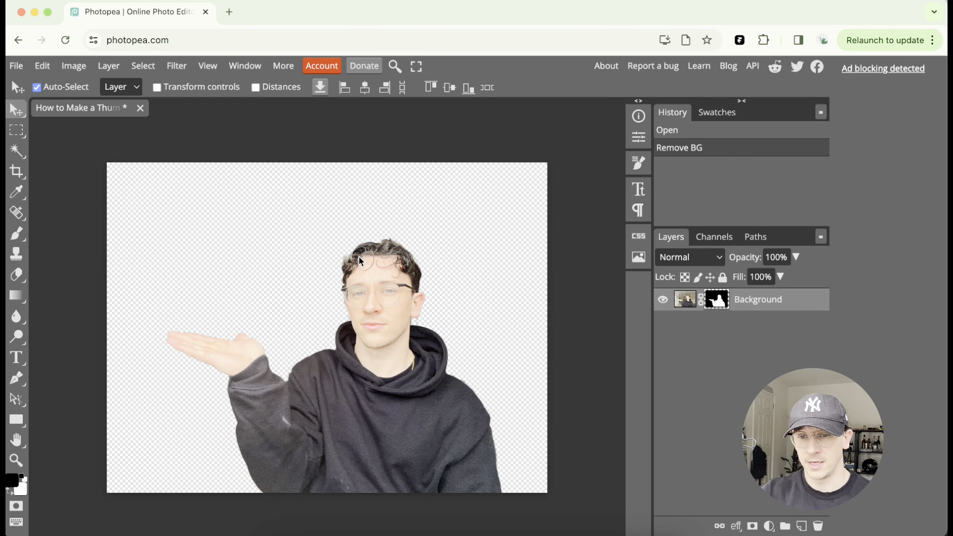
# - Export the cut-out photo of the person as an image file
pyautogui.click(140, 68)
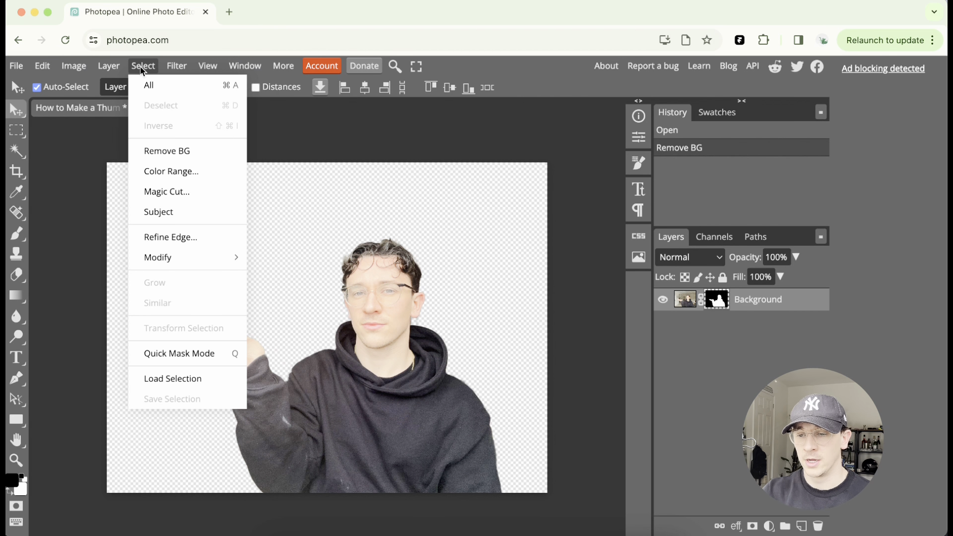
pyautogui.click(141, 70)
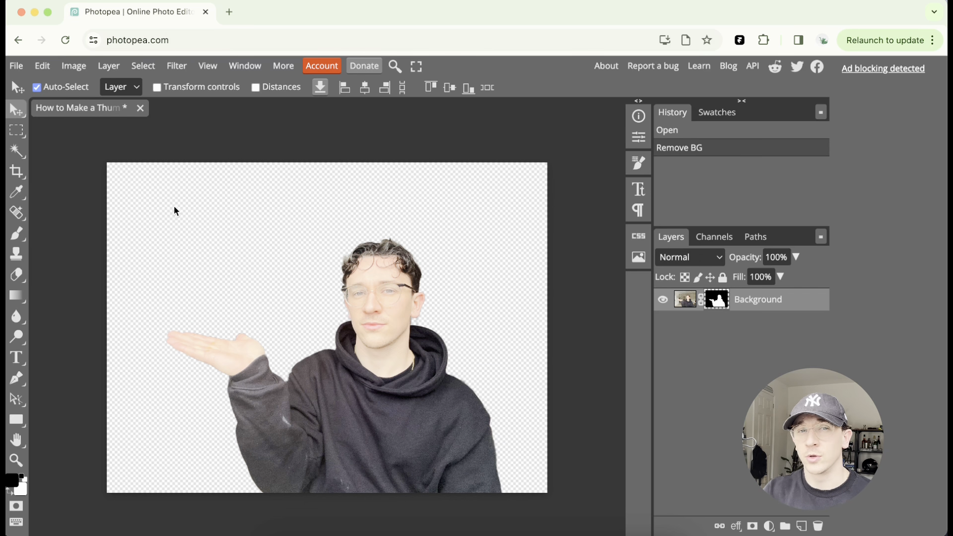
pyautogui.click(16, 66)
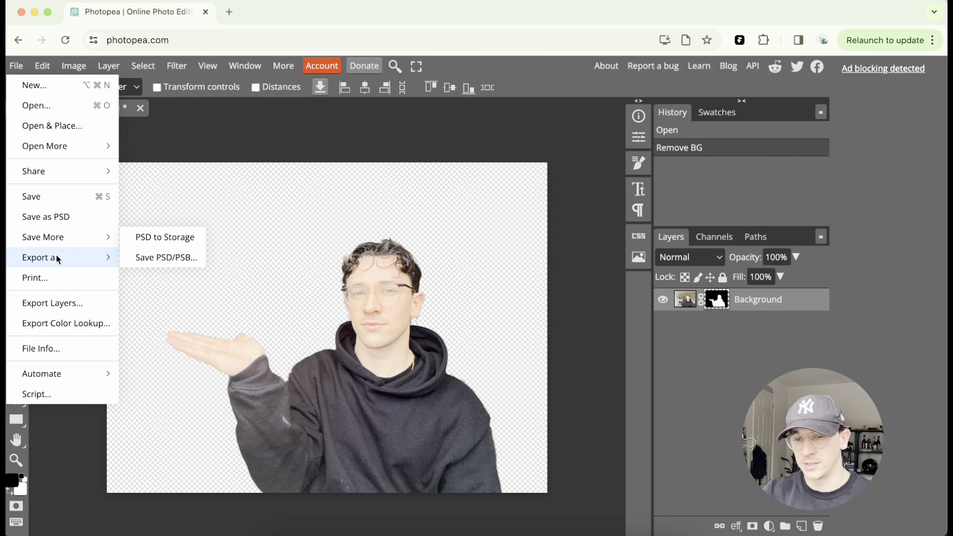
pyautogui.moveTo(56, 264)
pyautogui.click(144, 257)
pyautogui.moveTo(269, 356); pyautogui.dragTo(265, 321)
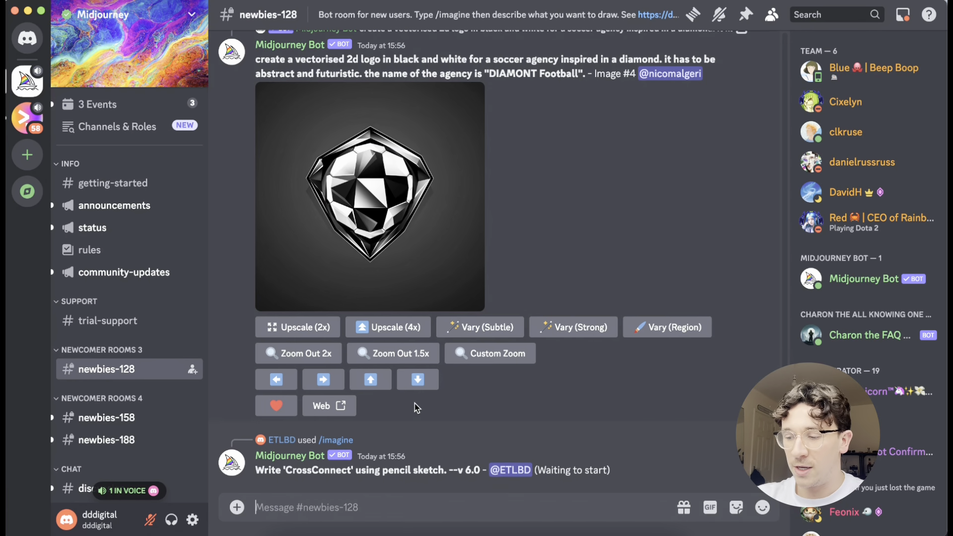
# - In Discord, run /imagine with a pasted prompt for a simple desk set-up with plants, ornaments, shelving and light walls, --ar 16:9
pyautogui.write('/imag')
pyautogui.press('Return')
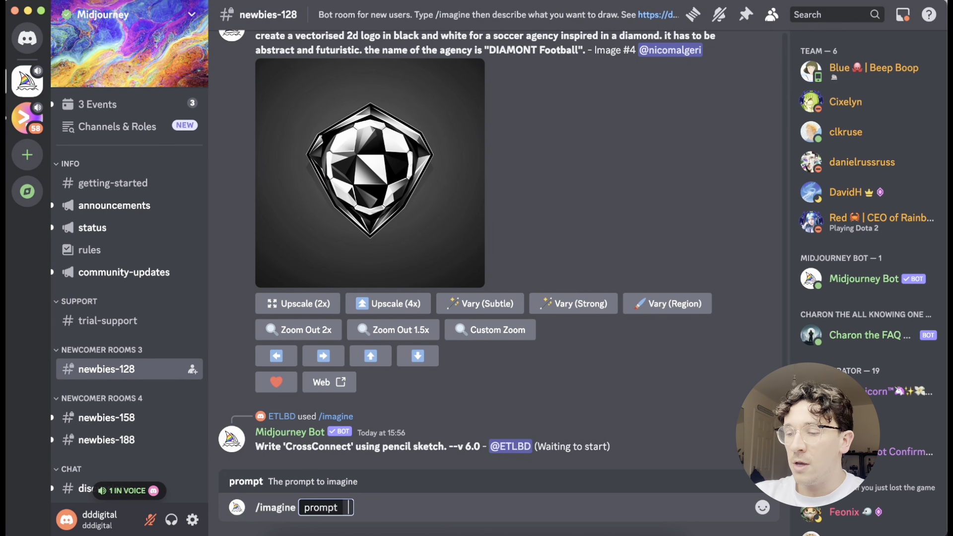
pyautogui.write('simple set up of a desk along with a few plants and cool ornaments in the background with some shelving on the wall, light neautral coloured walls, --ar 16:9')
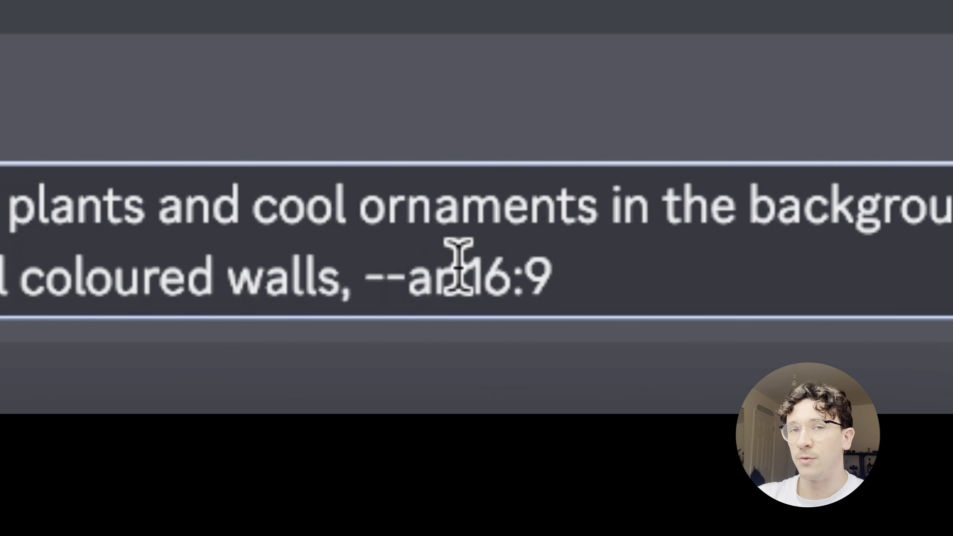
pyautogui.moveTo(585, 512); pyautogui.dragTo(552, 513)
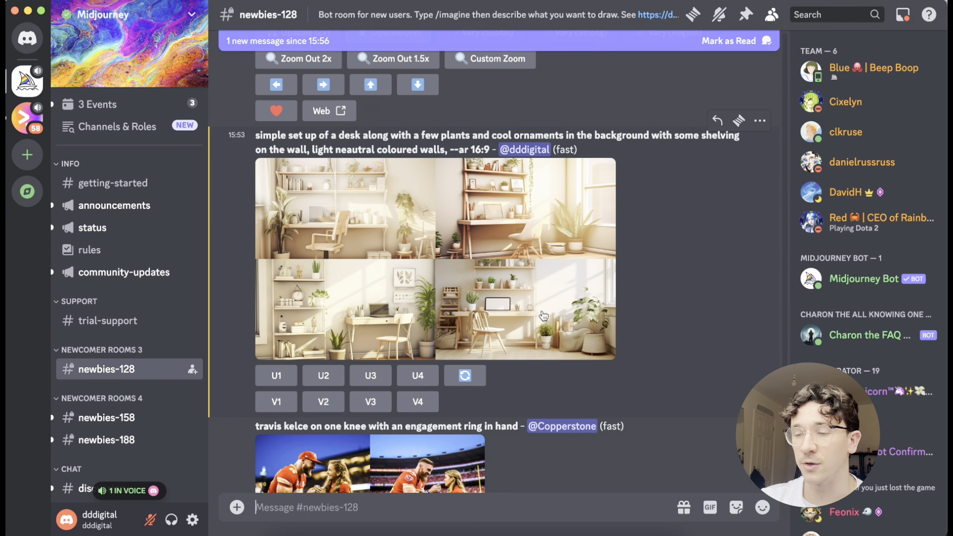
# - Upscale the fourth generated image and save the upscaled desk image
pyautogui.click(418, 379)
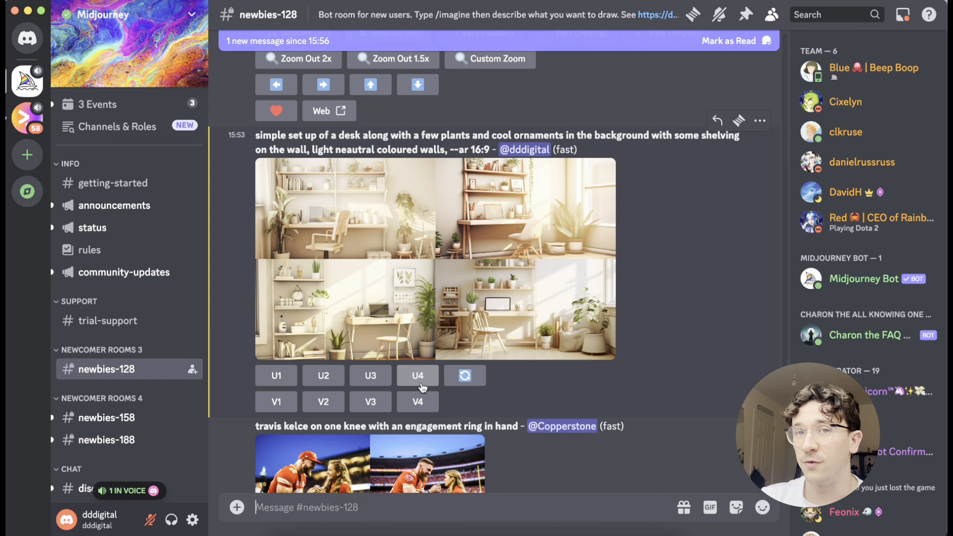
pyautogui.click(615, 298)
pyautogui.rightClick(589, 219)
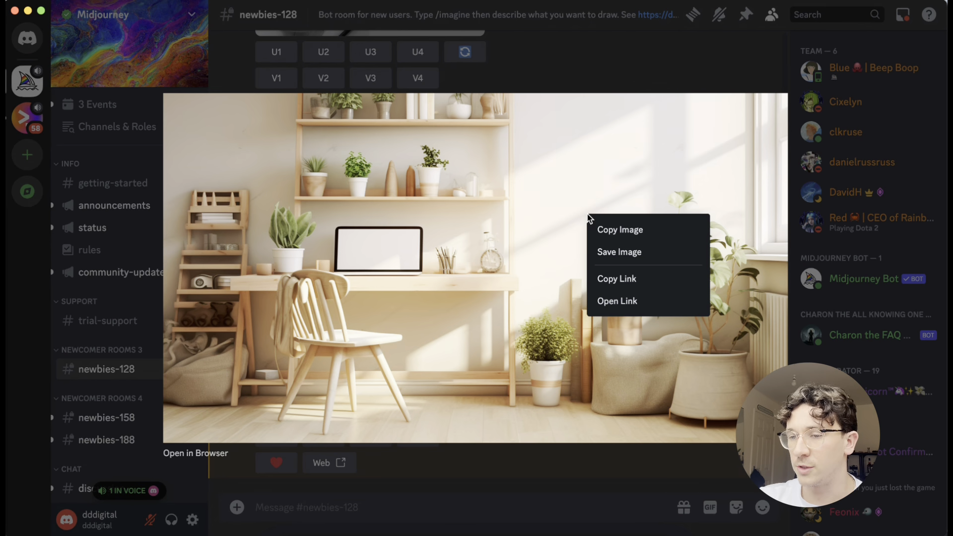
pyautogui.click(593, 254)
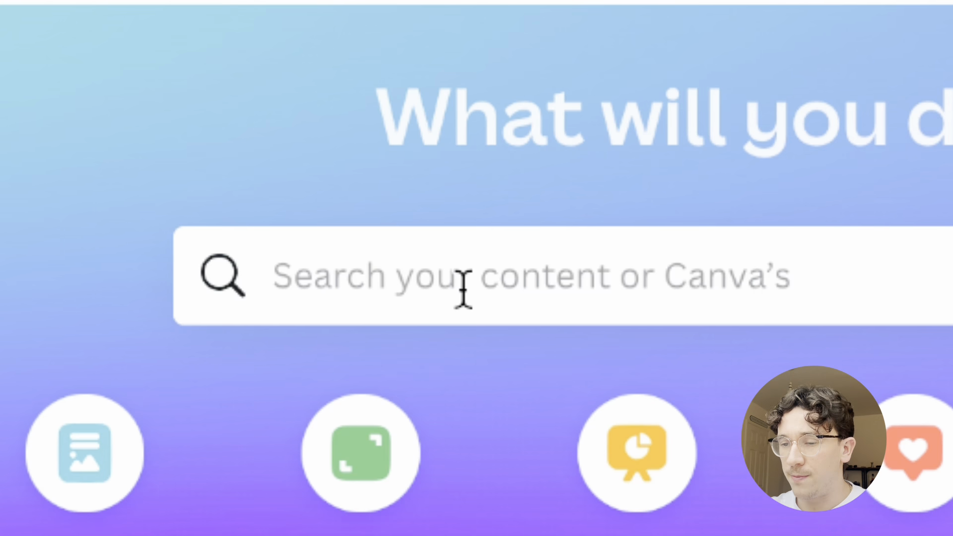
# - In Canva, search for youtube banner designs
pyautogui.write('youtube ban')
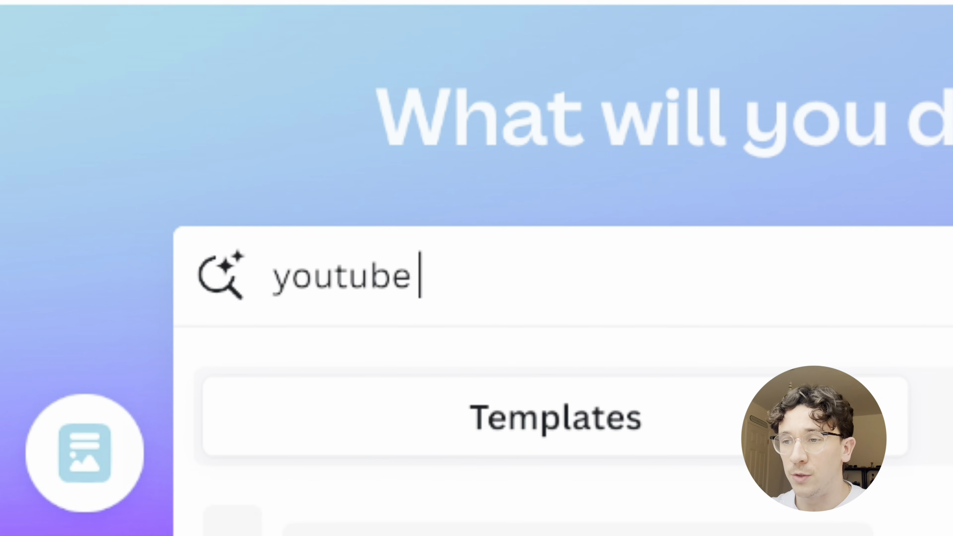
pyautogui.write('ner')
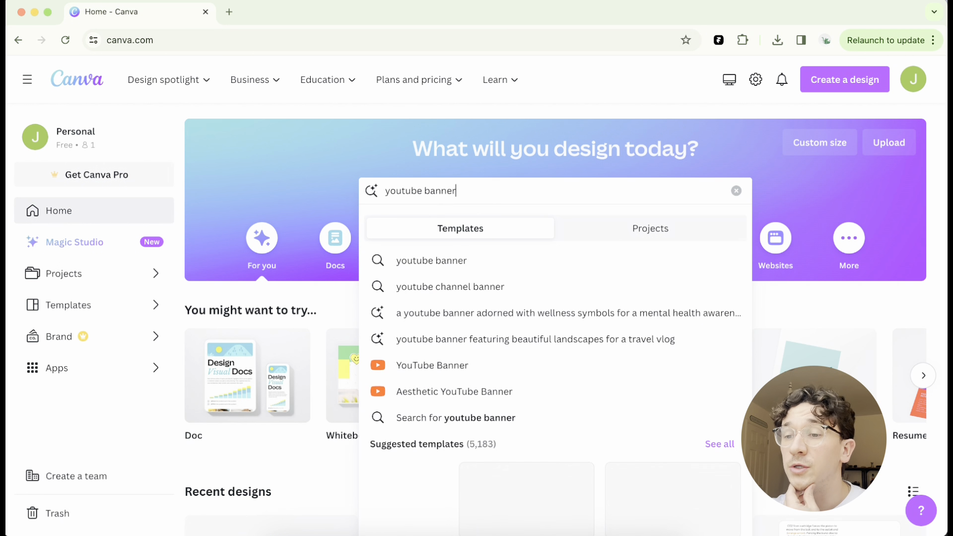
pyautogui.press('Return')
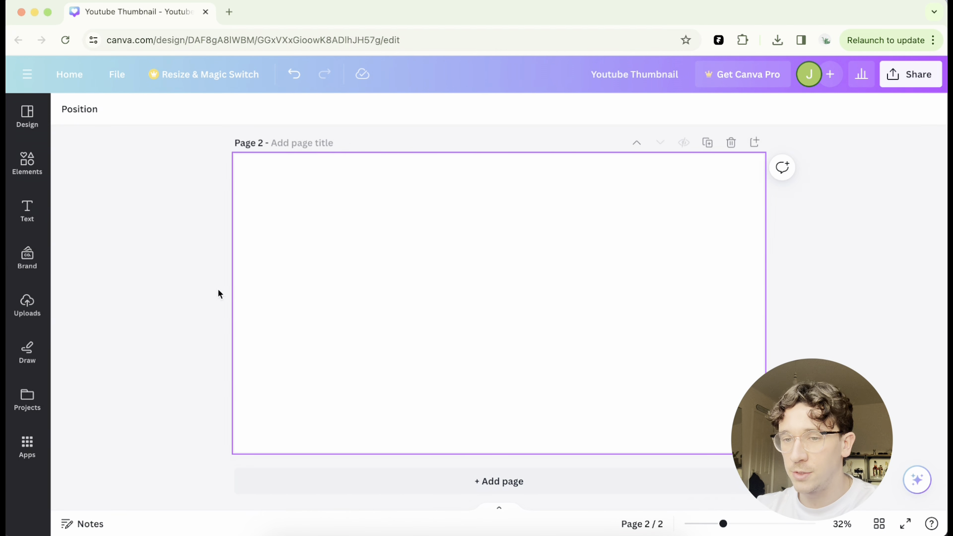
# - Place the uploaded desk image on page 2 and enlarge it to fill the page
pyautogui.click(28, 308)
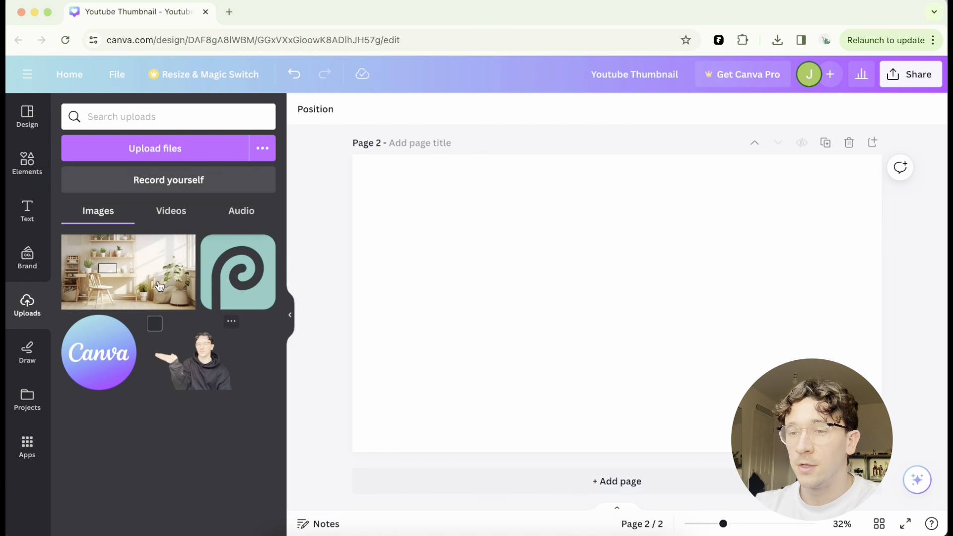
pyautogui.moveTo(128, 271); pyautogui.dragTo(525, 219)
pyautogui.moveTo(619, 269); pyautogui.dragTo(514, 242)
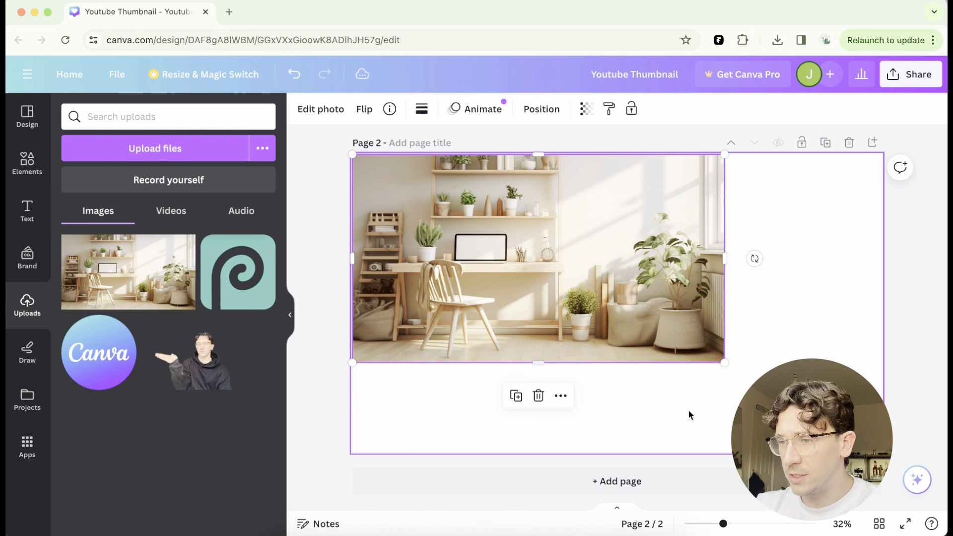
pyautogui.moveTo(724, 363); pyautogui.dragTo(892, 456)
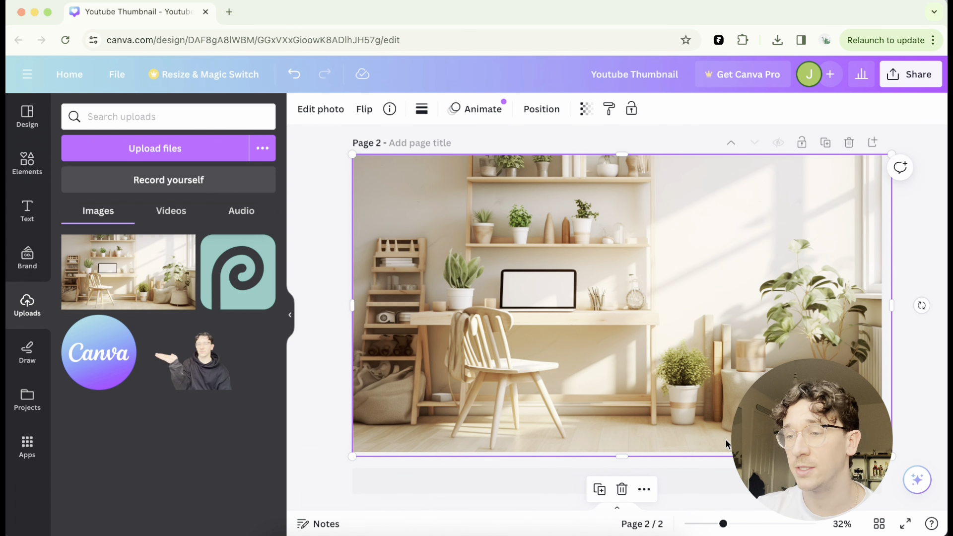
pyautogui.click(913, 242)
pyautogui.click(645, 244)
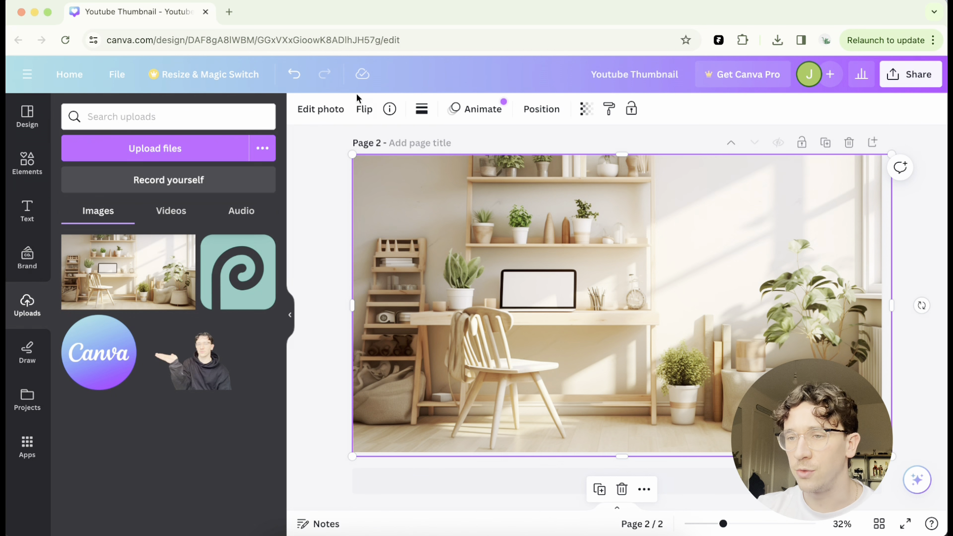
# - Apply a whole-image Blur with intensity 20 to the desk background
pyautogui.click(305, 110)
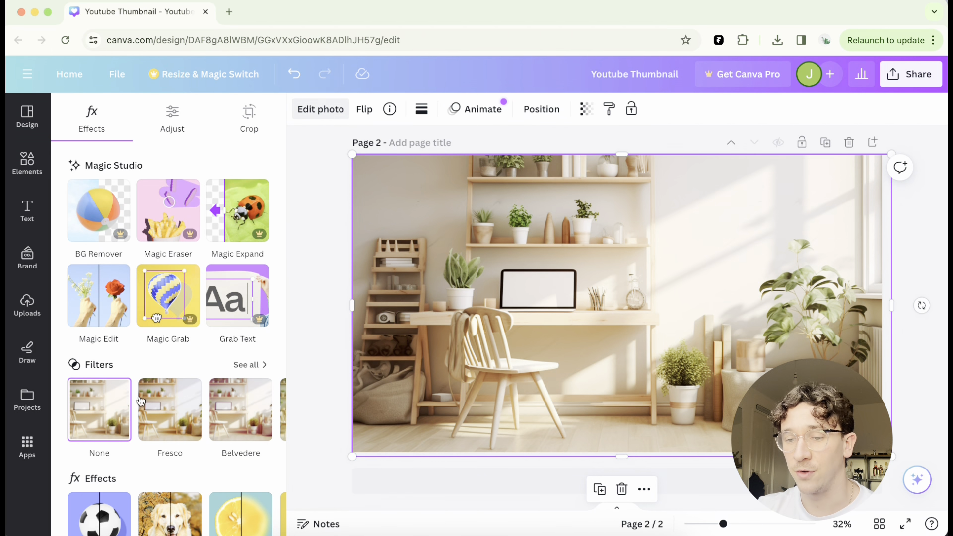
pyautogui.scroll(-3, 147, 381)
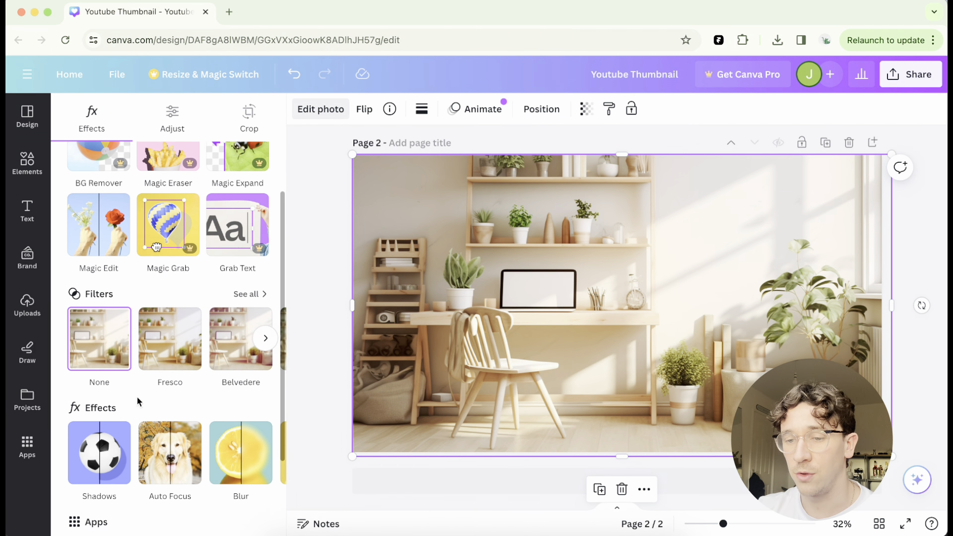
pyautogui.click(248, 464)
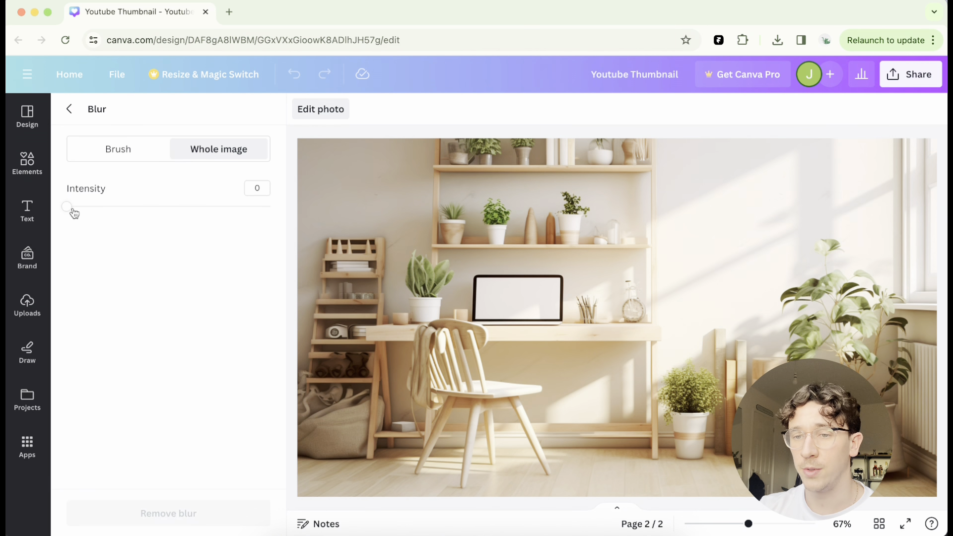
pyautogui.moveTo(68, 207); pyautogui.dragTo(108, 213)
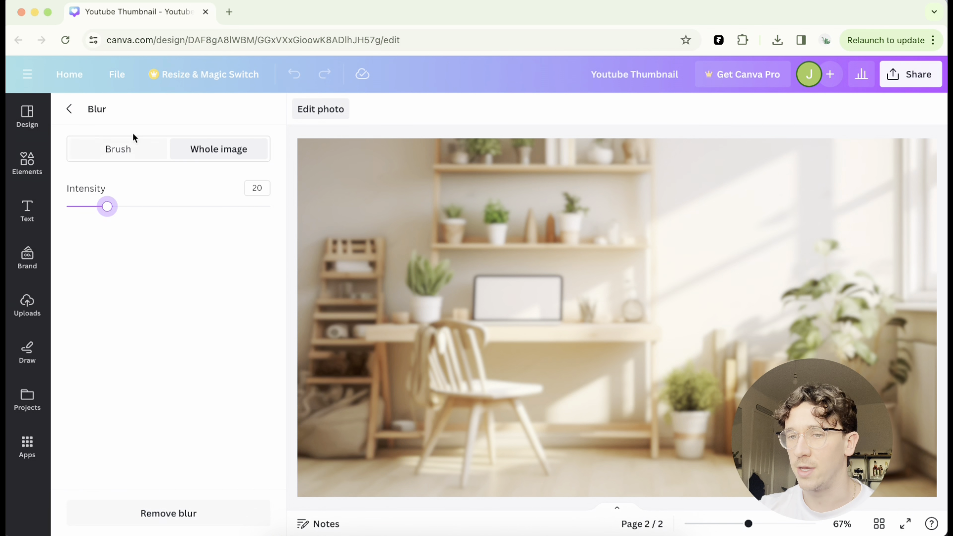
pyautogui.click(70, 108)
pyautogui.press('Escape')
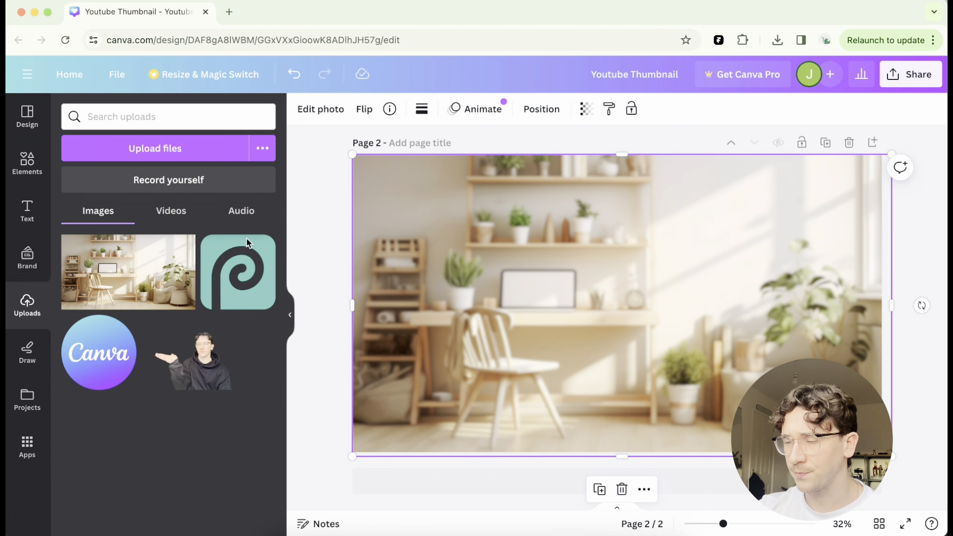
# - Place the Photopea logo on the design and give it a Glow shadow
pyautogui.moveTo(238, 279); pyautogui.dragTo(472, 234)
pyautogui.click(318, 110)
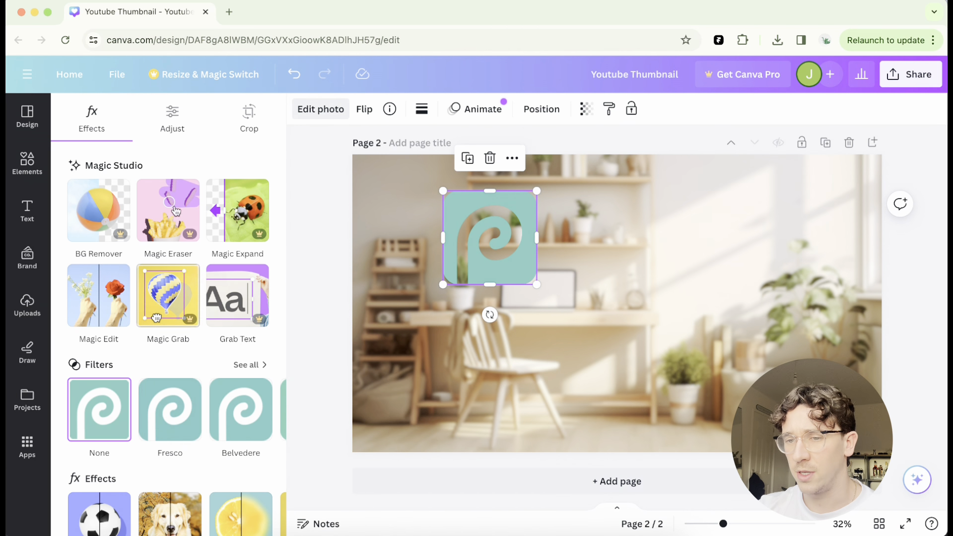
pyautogui.scroll(-3, 116, 244)
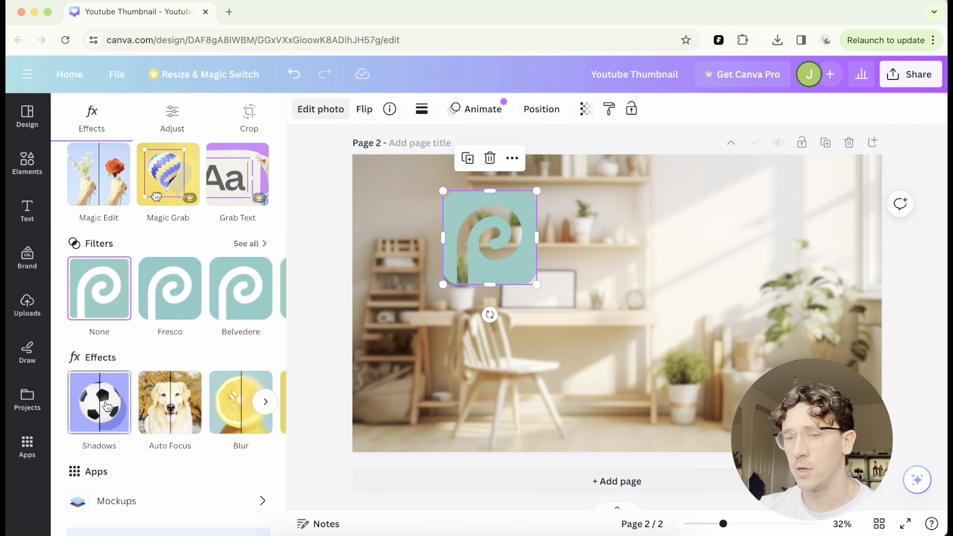
pyautogui.click(107, 406)
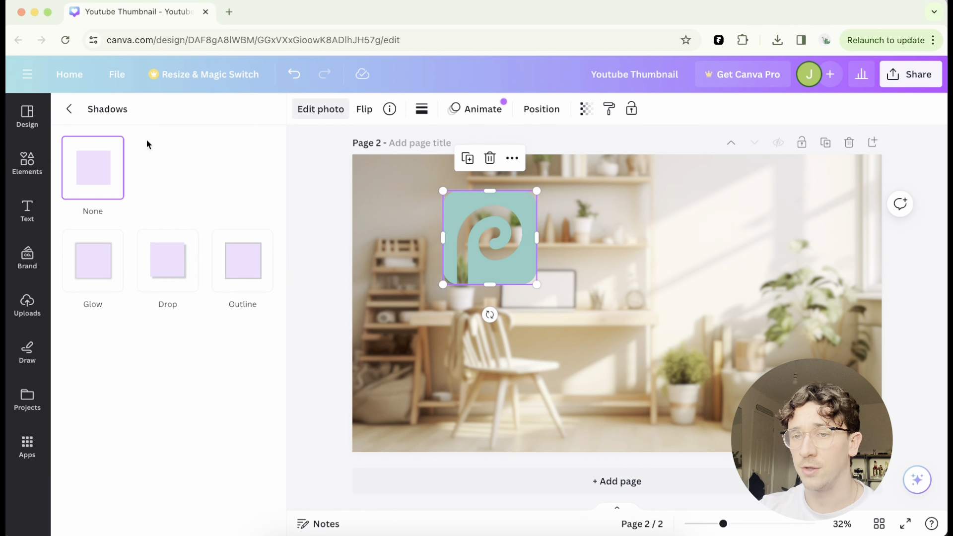
pyautogui.click(87, 274)
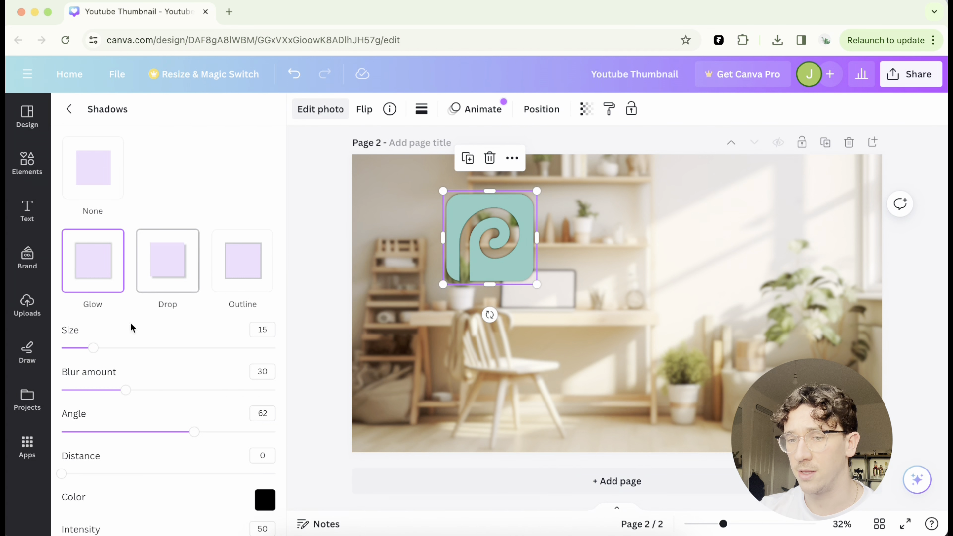
# - Set the logo's glow colour to white and size to 100, and raise its blur amount and intensity
pyautogui.scroll(-1, 149, 372)
pyautogui.click(265, 474)
pyautogui.click(281, 358)
pyautogui.moveTo(258, 325); pyautogui.dragTo(237, 288)
pyautogui.click(203, 163)
pyautogui.moveTo(96, 324); pyautogui.dragTo(343, 322)
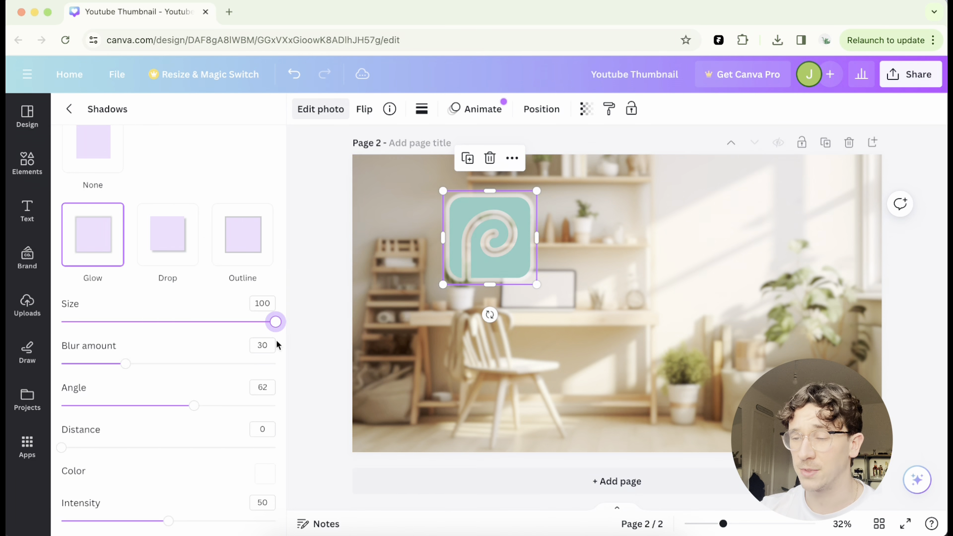
pyautogui.moveTo(131, 368); pyautogui.dragTo(239, 367)
pyautogui.moveTo(170, 528); pyautogui.dragTo(235, 523)
# - Move the Photopea logo to the upper right corner and tilt it slightly
pyautogui.click(485, 256)
pyautogui.moveTo(515, 260); pyautogui.dragTo(823, 254)
pyautogui.moveTo(805, 307); pyautogui.dragTo(802, 274)
# - Add the Canva logo, tilt it, and move it to the lower left beside the chair
pyautogui.moveTo(99, 353); pyautogui.dragTo(541, 268)
pyautogui.moveTo(552, 304); pyautogui.dragTo(529, 311)
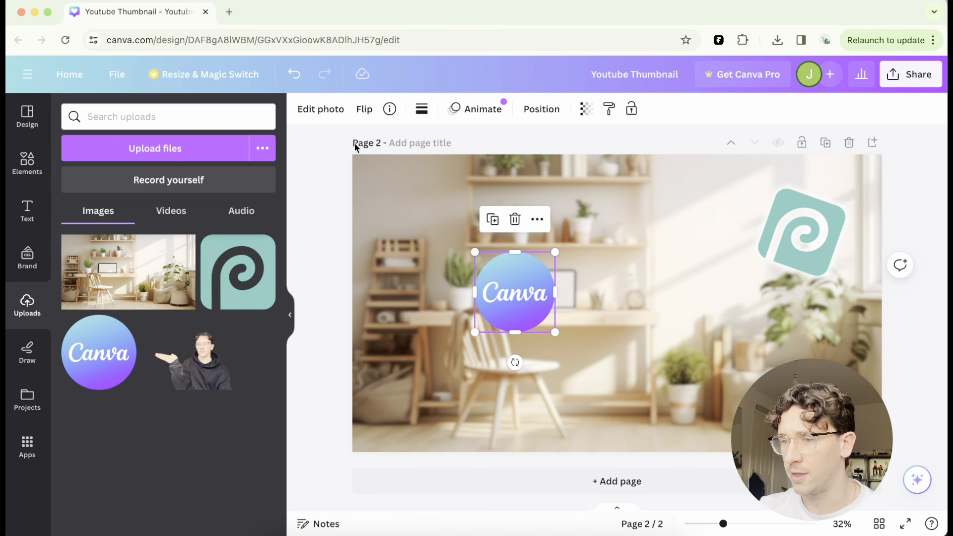
pyautogui.click(322, 109)
pyautogui.moveTo(515, 362)
pyautogui.mouseDown()
pyautogui.moveTo(541, 356)
pyautogui.moveTo(533, 362)
pyautogui.mouseUp()
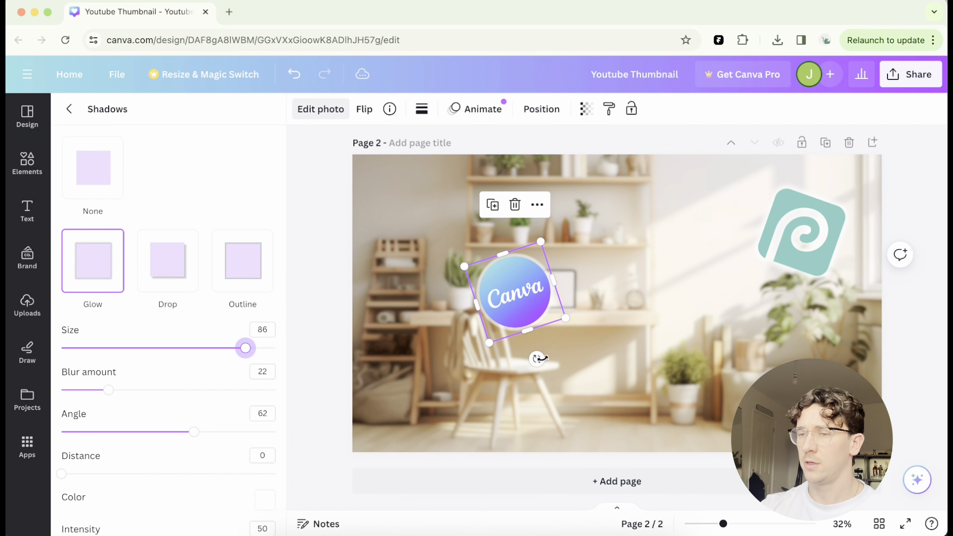
pyautogui.moveTo(509, 324); pyautogui.dragTo(431, 398)
pyautogui.click(916, 274)
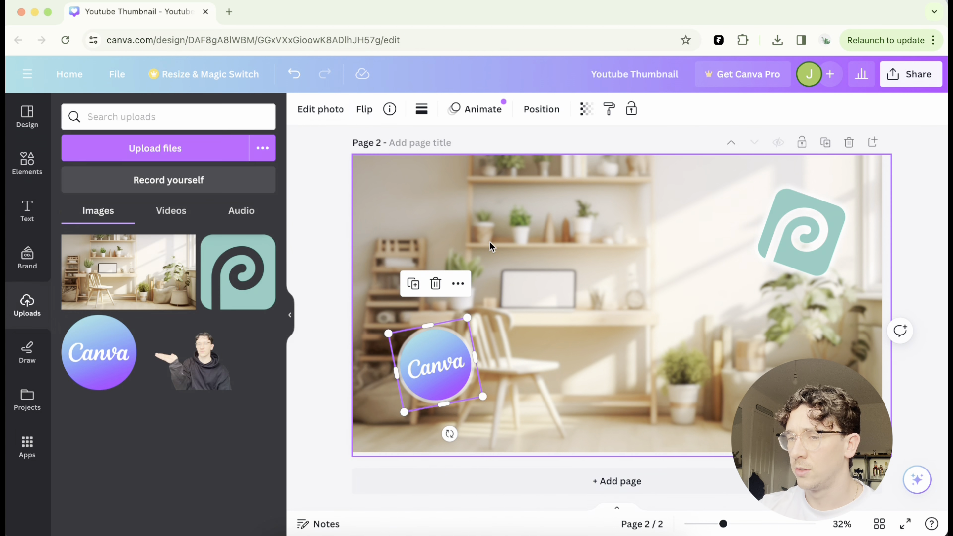
# - Add the cut-out photo of the person and enlarge it across the right side of the page
pyautogui.moveTo(194, 358); pyautogui.dragTo(519, 281)
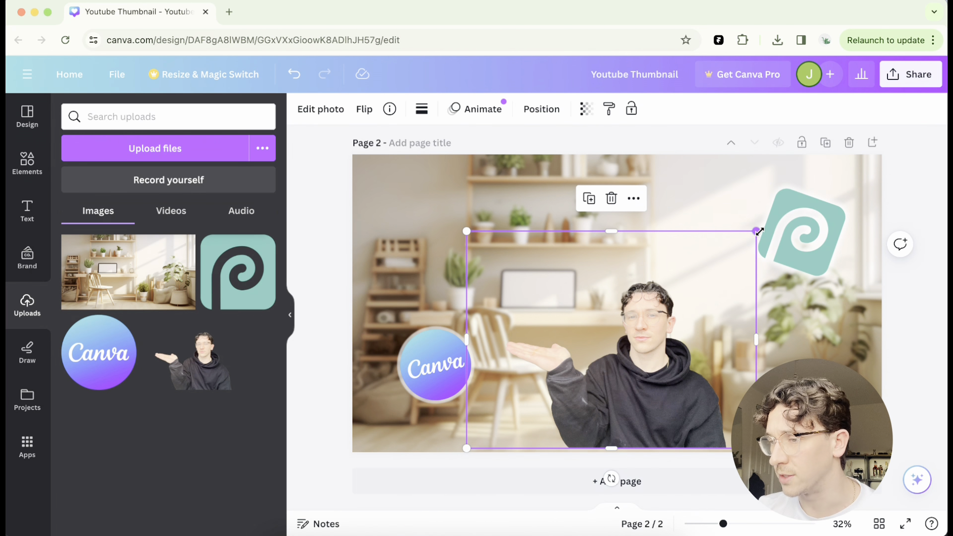
pyautogui.moveTo(756, 231); pyautogui.dragTo(895, 127)
pyautogui.moveTo(721, 352); pyautogui.dragTo(698, 341)
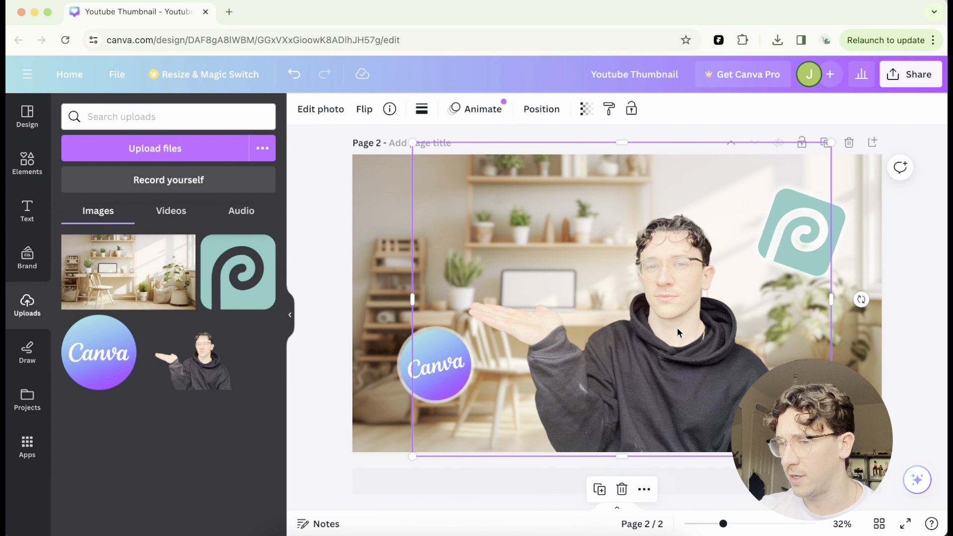
# - Crop the person photo by trimming its top and left edges, then nudge it slightly right
pyautogui.doubleClick(677, 327)
pyautogui.moveTo(826, 147); pyautogui.dragTo(799, 210)
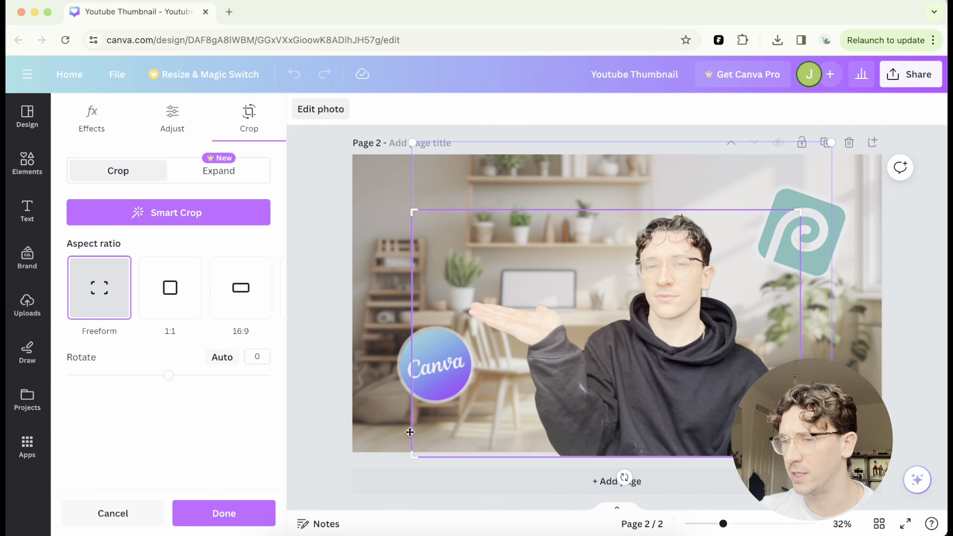
pyautogui.moveTo(416, 461); pyautogui.dragTo(464, 457)
pyautogui.click(320, 311)
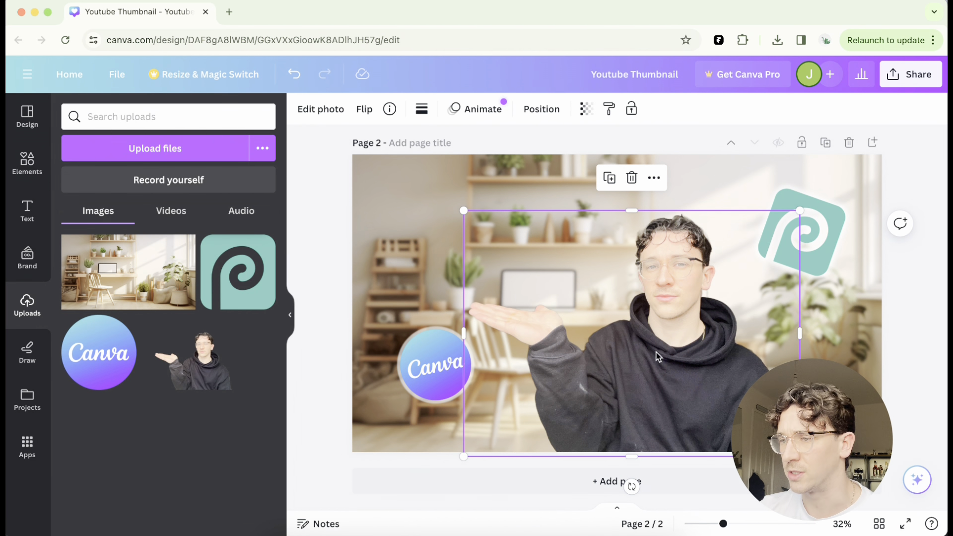
pyautogui.moveTo(660, 353); pyautogui.dragTo(675, 353)
pyautogui.click(898, 320)
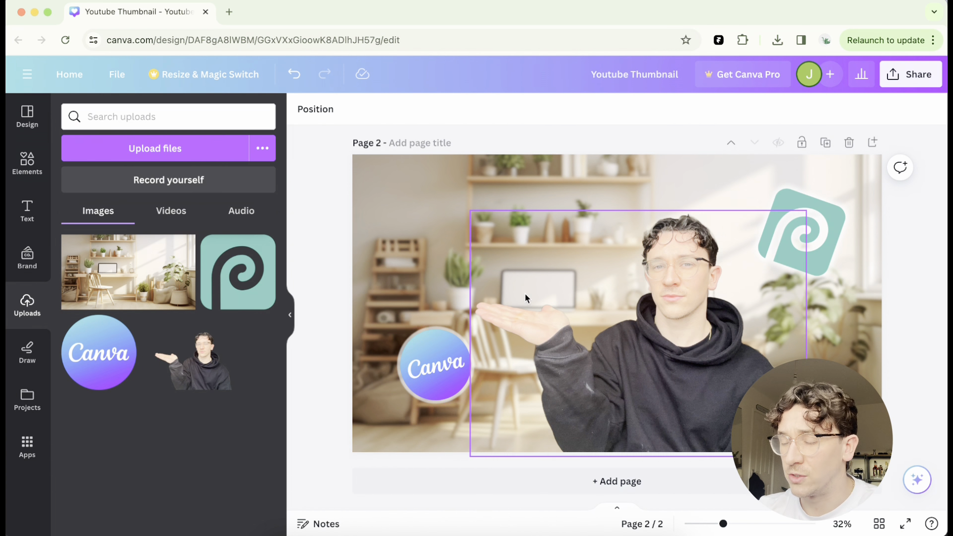
# - Copy the "10 MINUTE THUMBNAIL" title from page 1 and paste it onto page 2 at the upper left
pyautogui.scroll(5, 525, 293)
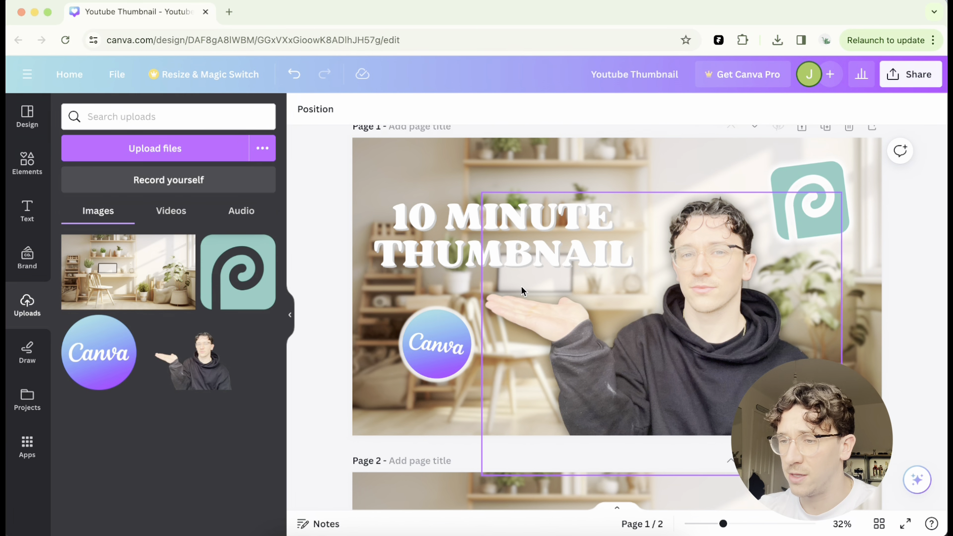
pyautogui.scroll(-4, 497, 314)
pyautogui.scroll(2, 488, 327)
pyautogui.scroll(1, 489, 327)
pyautogui.click(476, 171)
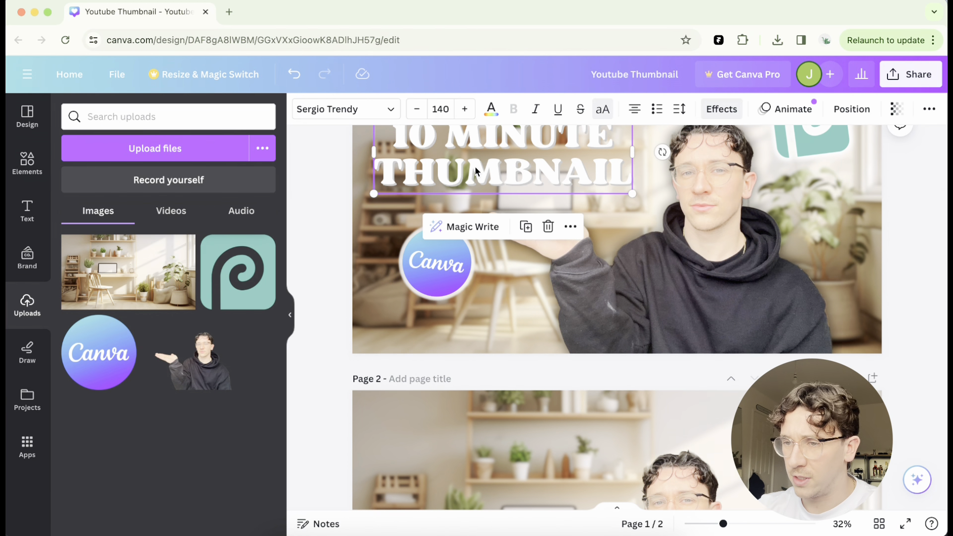
pyautogui.press('super+c')
pyautogui.scroll(-5, 495, 194)
pyautogui.click(407, 237)
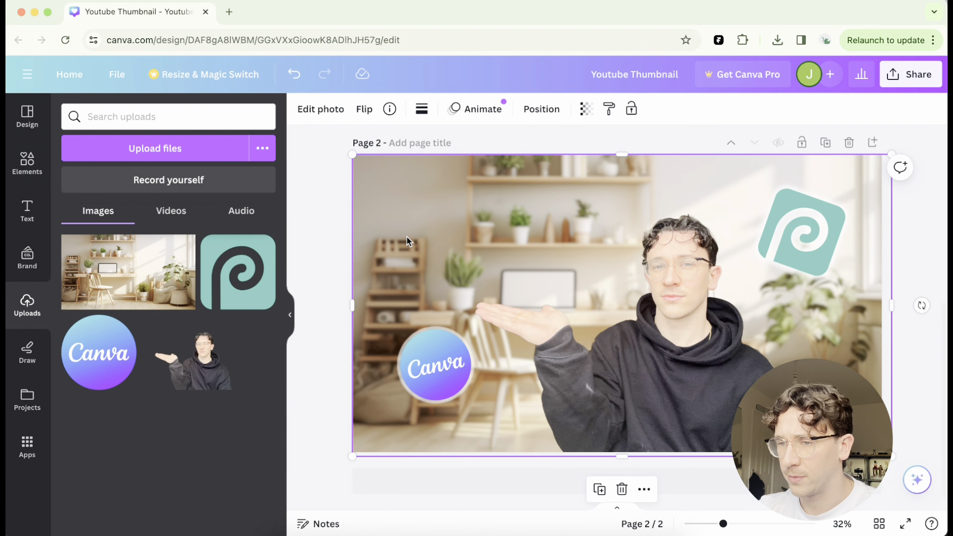
pyautogui.press('super+v')
pyautogui.moveTo(434, 246); pyautogui.dragTo(425, 246)
# - Apply a Glow shadow effect to the person photo
pyautogui.click(660, 328)
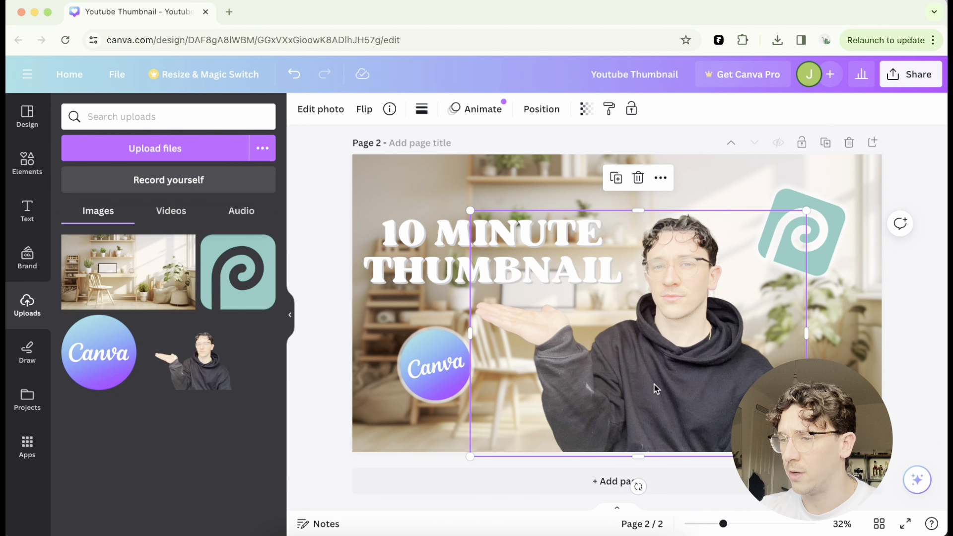
pyautogui.click(320, 109)
pyautogui.click(100, 514)
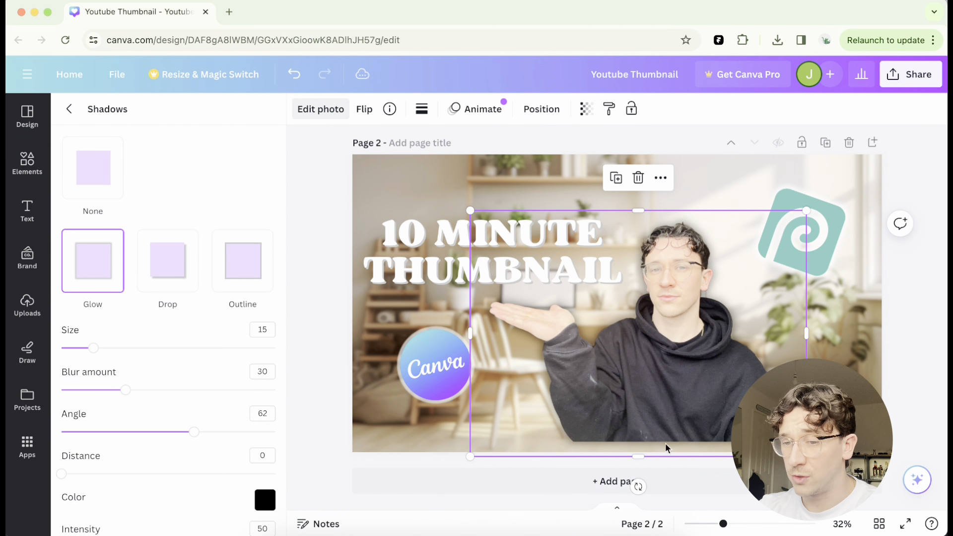
# - Enlarge the person photo toward the lower right corner of the page
pyautogui.moveTo(806, 456); pyautogui.dragTo(845, 484)
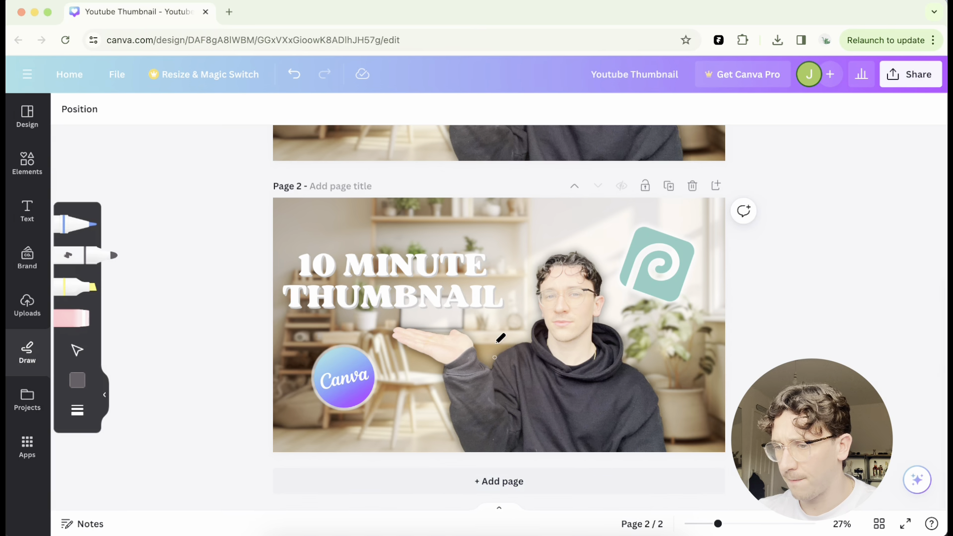
pyautogui.scroll(3, 501, 310)
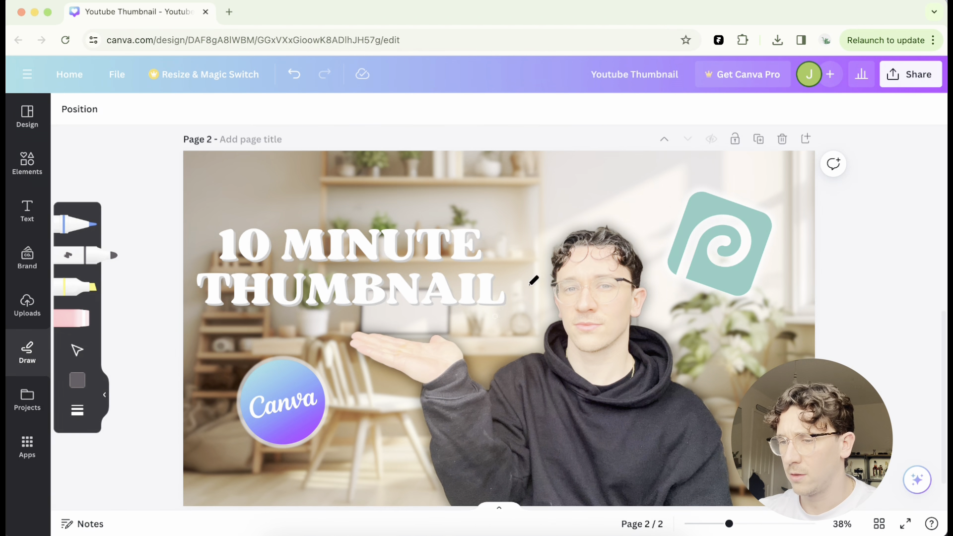
pyautogui.press('Escape')
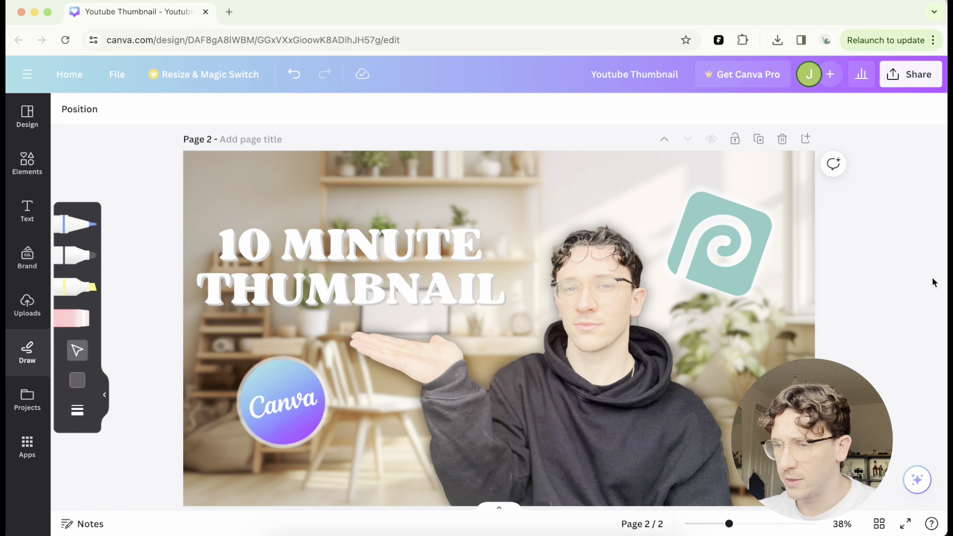
# - Download the design as a PNG with all pages
pyautogui.scroll(-1, 820, 300)
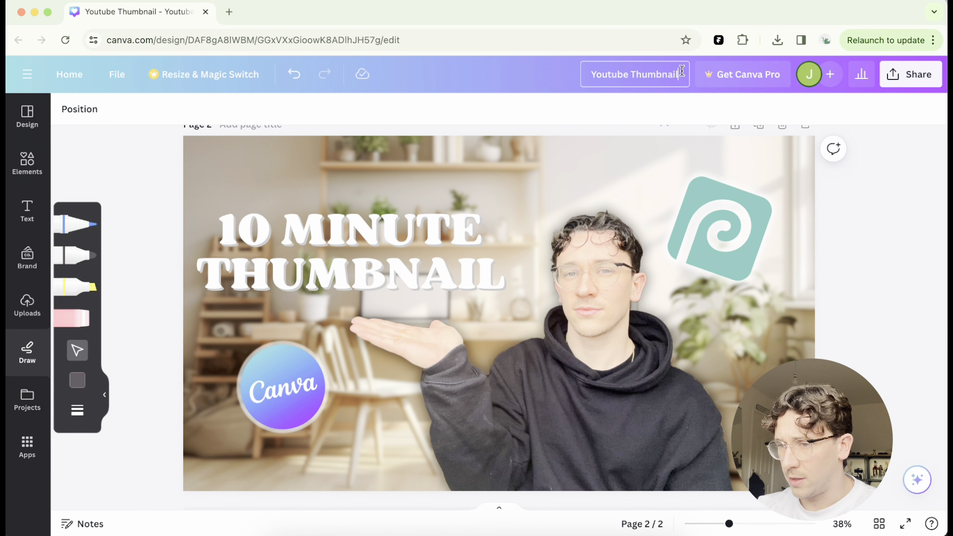
pyautogui.click(925, 75)
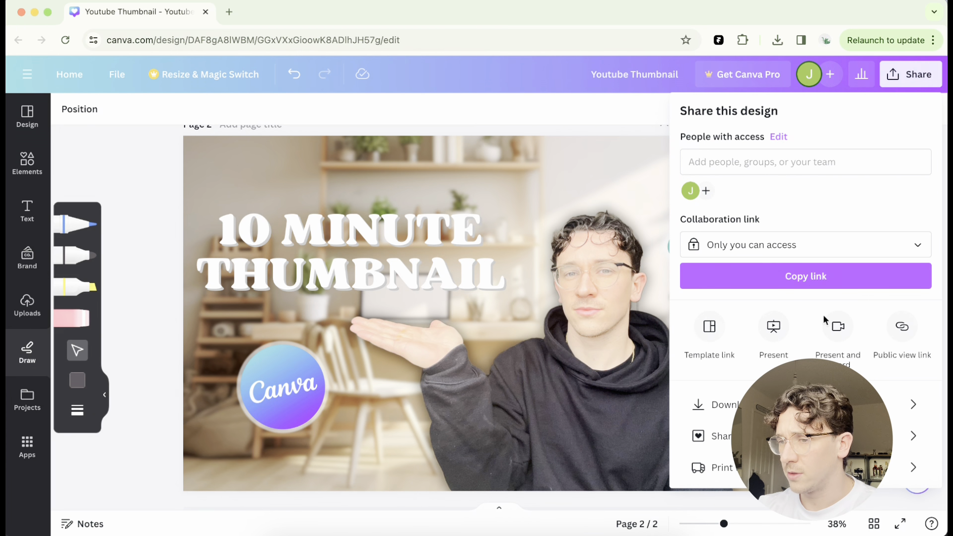
pyautogui.click(774, 405)
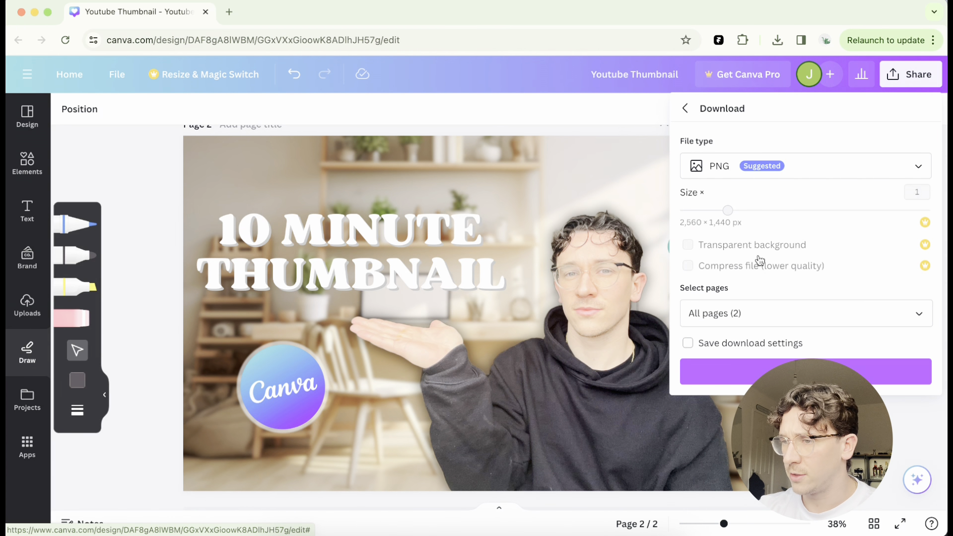
pyautogui.click(773, 371)
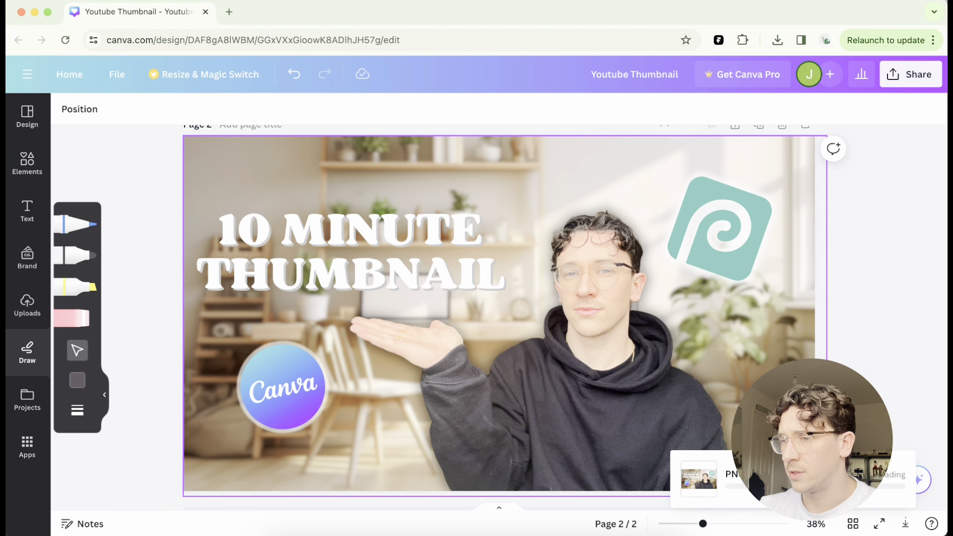